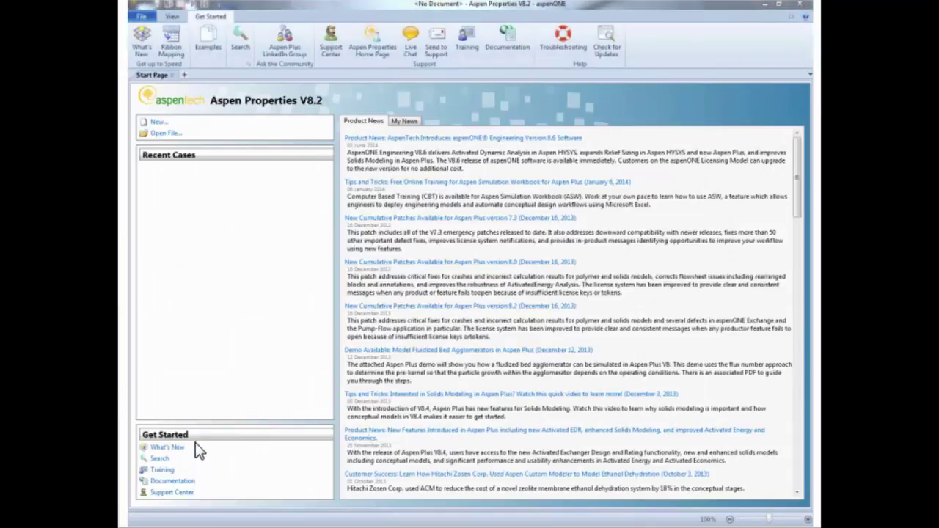
Create a new case, Case 1, from the Blank Case template.
click(138, 21)
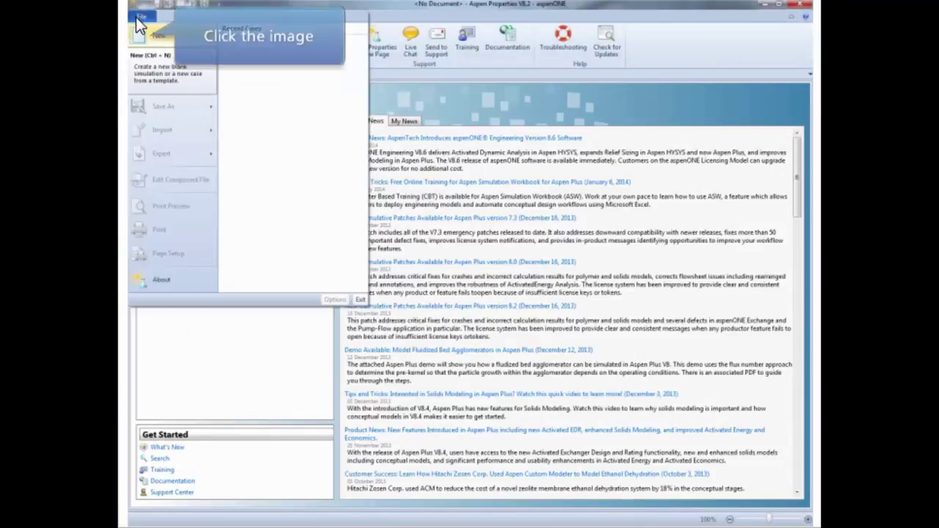
click(144, 35)
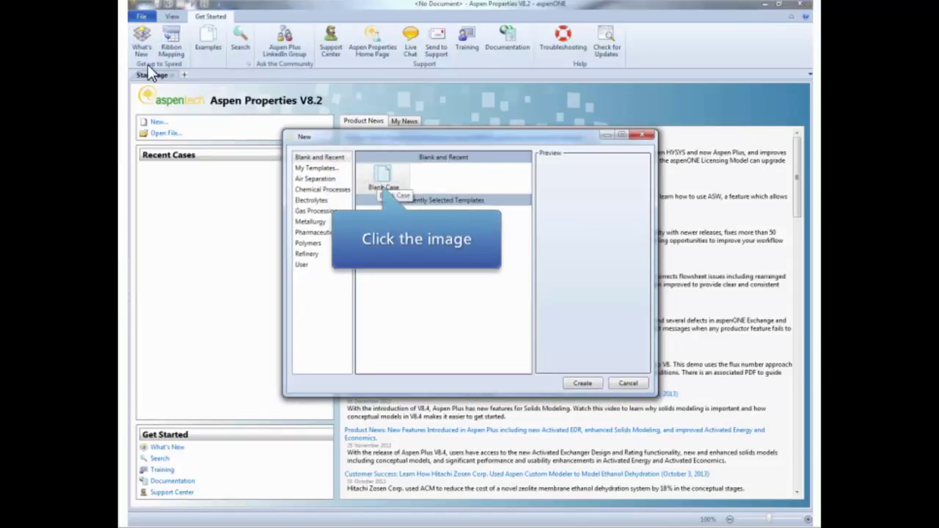
click(375, 179)
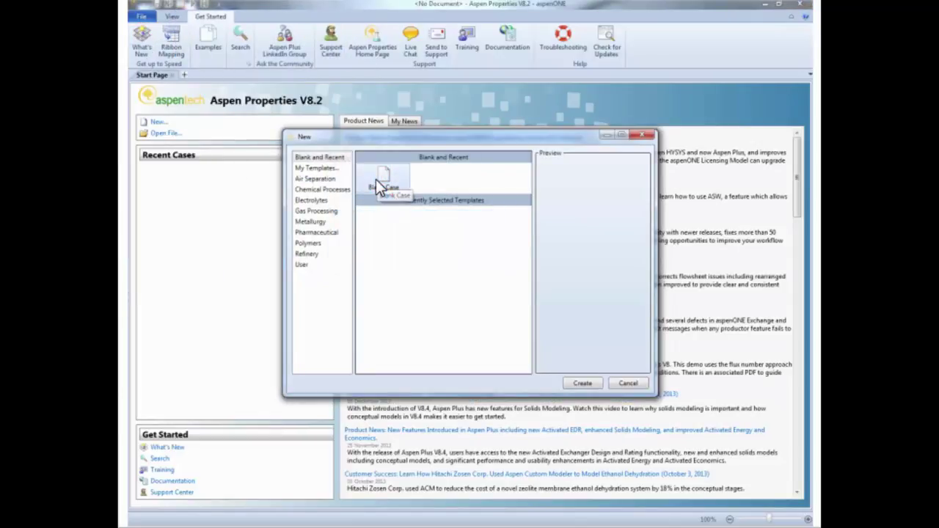
click(577, 382)
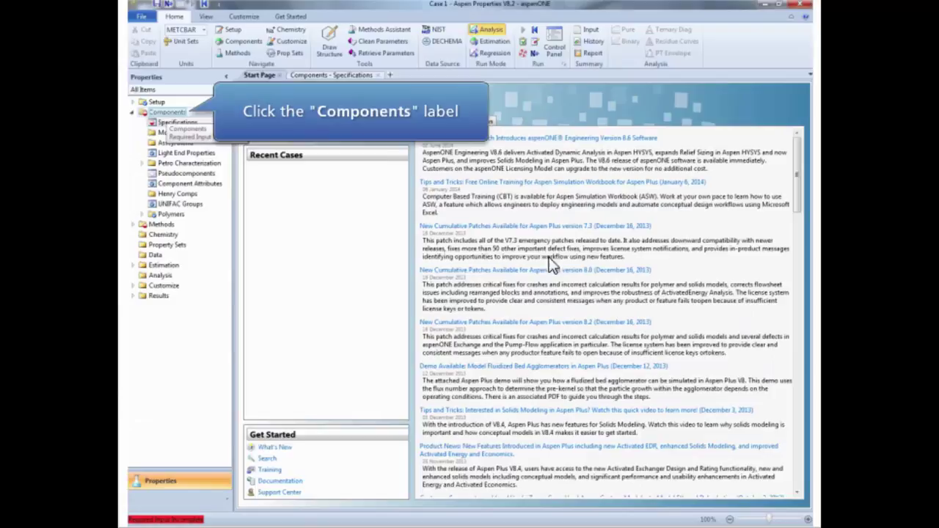
Find WATER in the databank and add it to the component list.
click(167, 112)
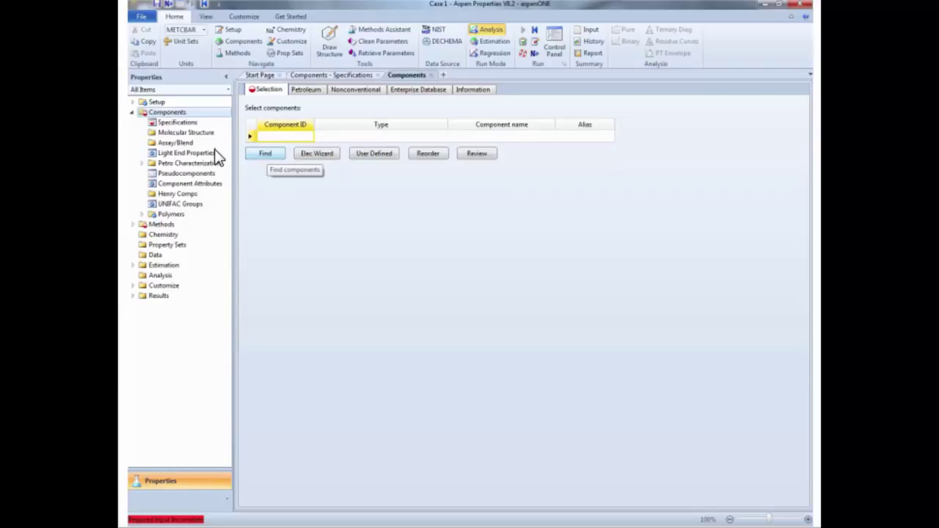
click(266, 154)
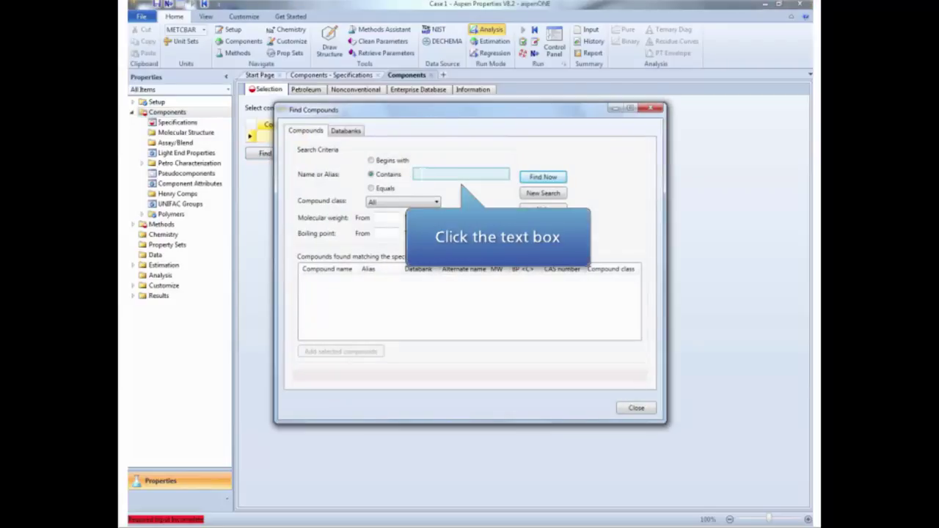
click(414, 176)
text(water)
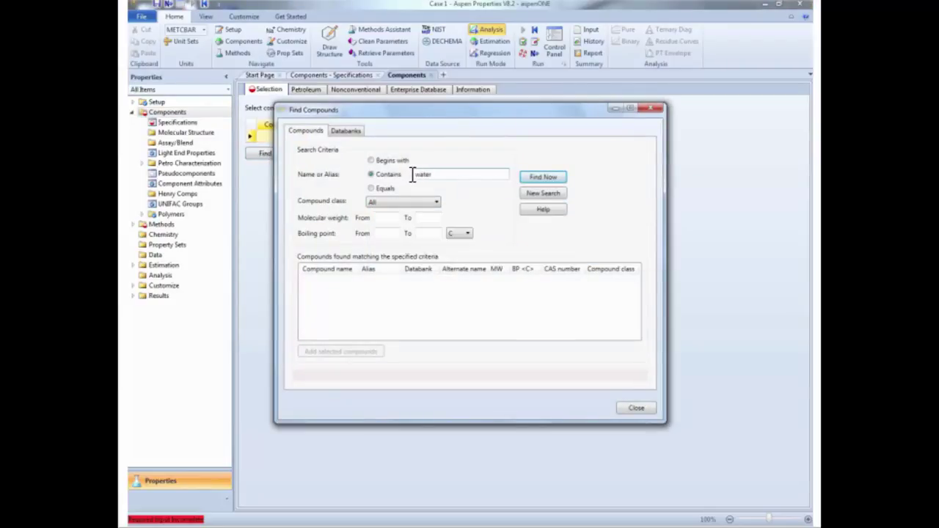
key(Return)
click(316, 325)
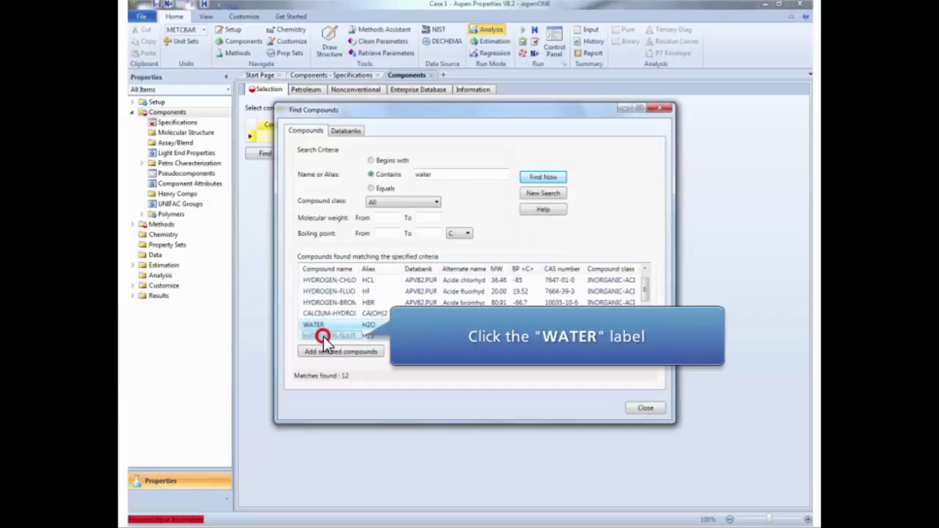
click(339, 352)
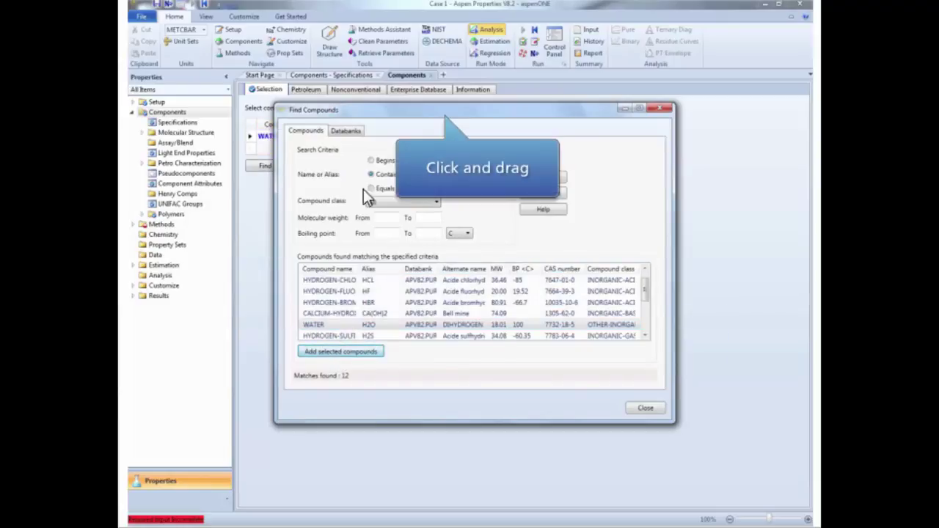
Search isopropanol, add ISOPROPYL-ALCOHOL (ISOPR-01), and close the compound search.
drag(447, 116, 513, 193)
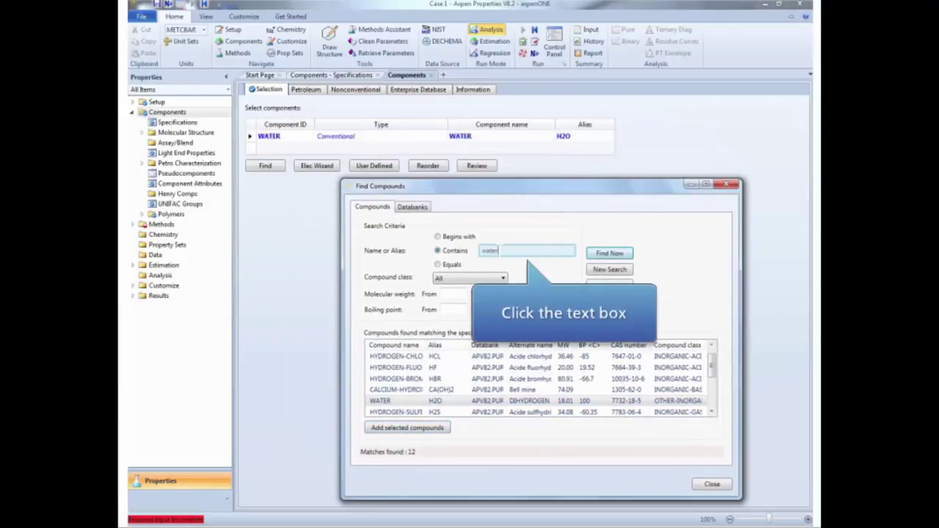
click(498, 255)
key(BackSpace)
key(BackSpace)
key(BackSpace)
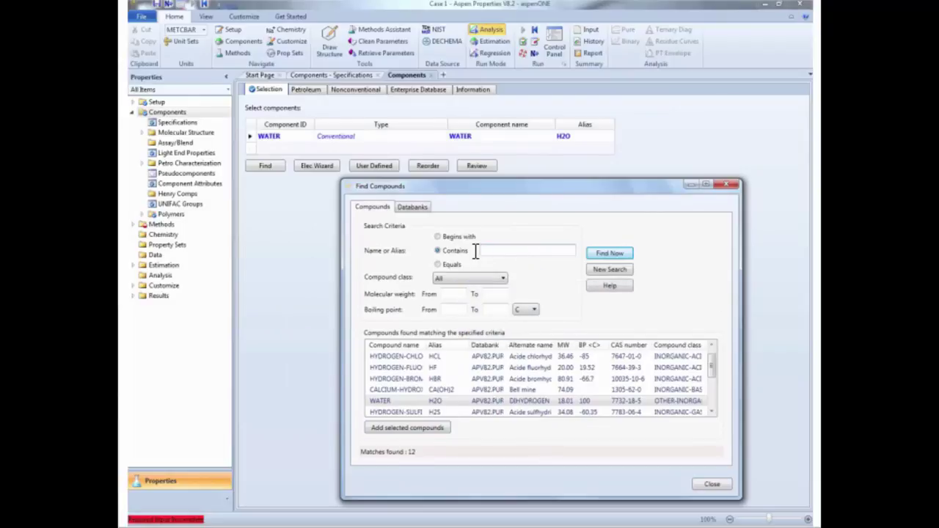
text(isopropanol)
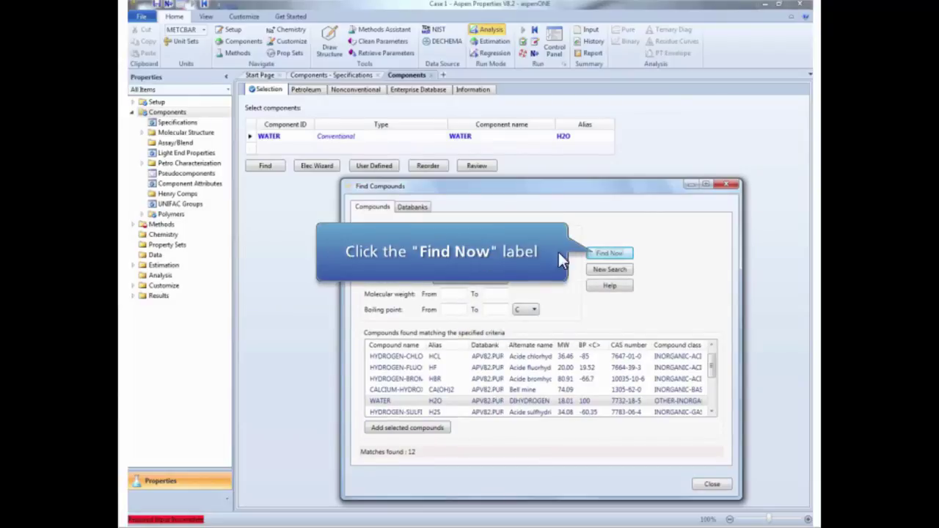
click(597, 253)
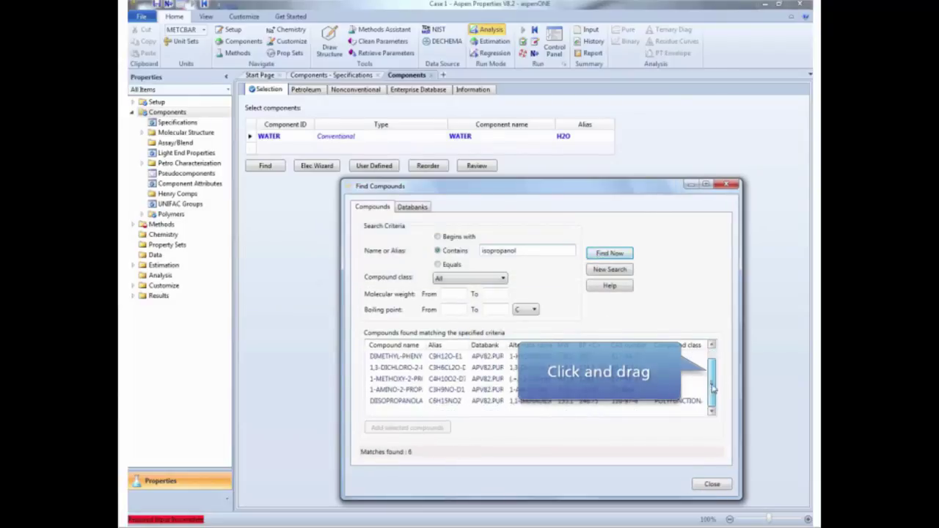
click(400, 356)
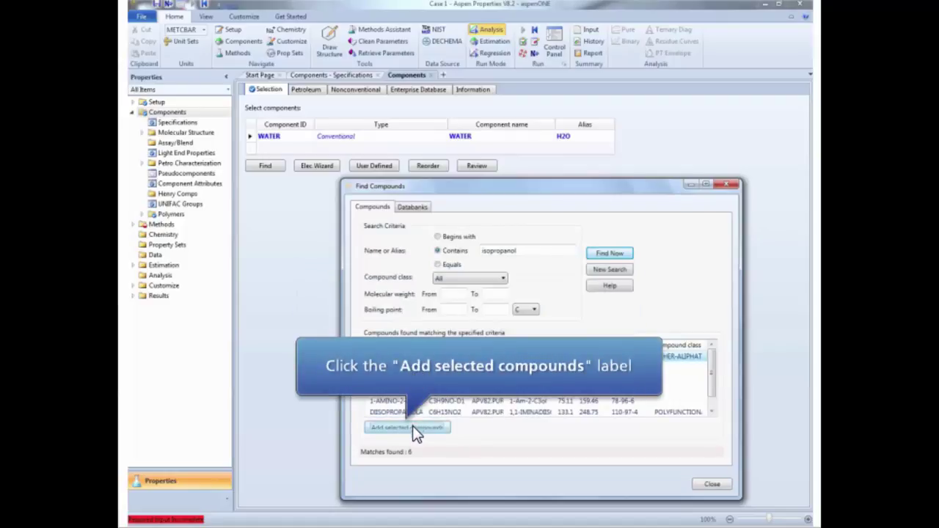
click(413, 428)
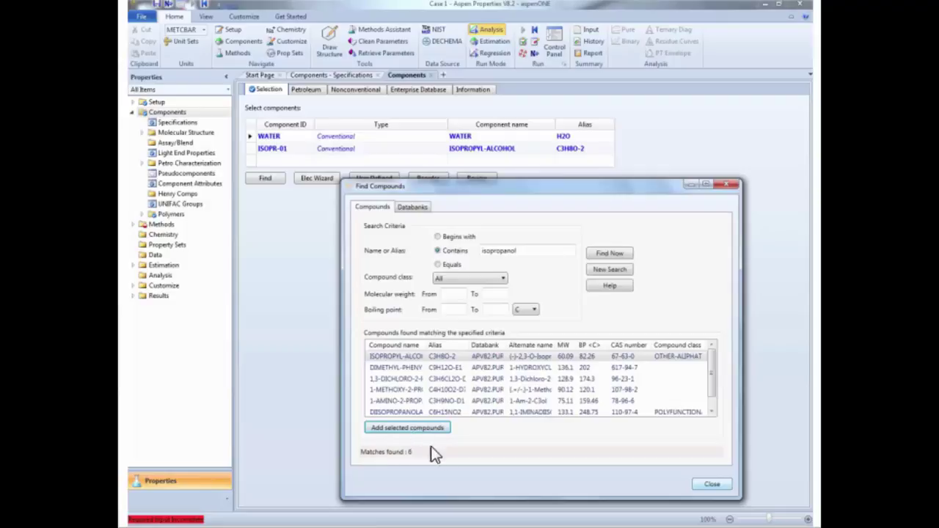
click(705, 485)
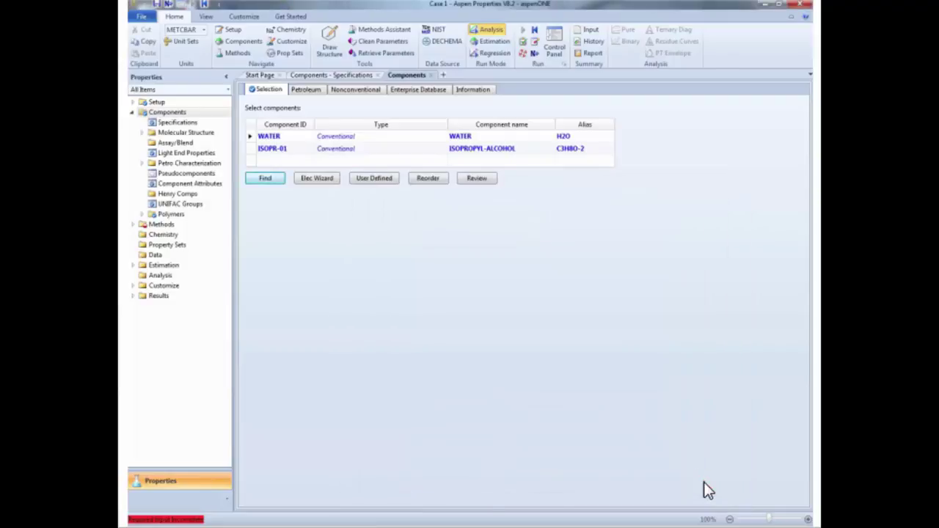
Keep the COMMON method filter and choose UNIQ-RK as the global property method.
click(174, 223)
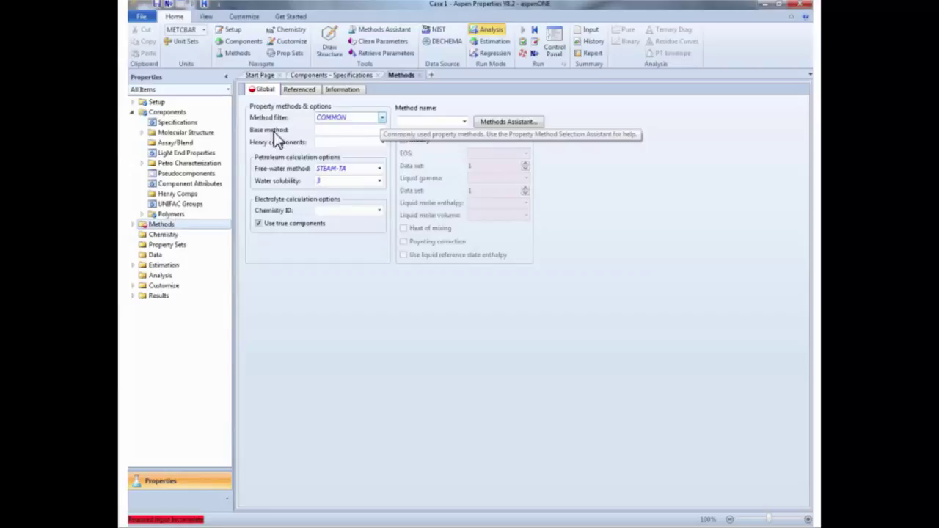
click(380, 119)
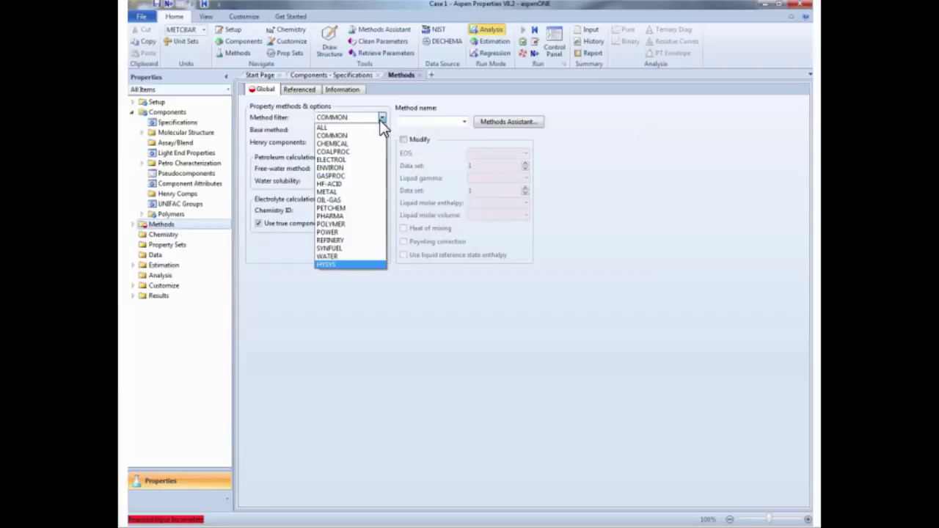
click(346, 293)
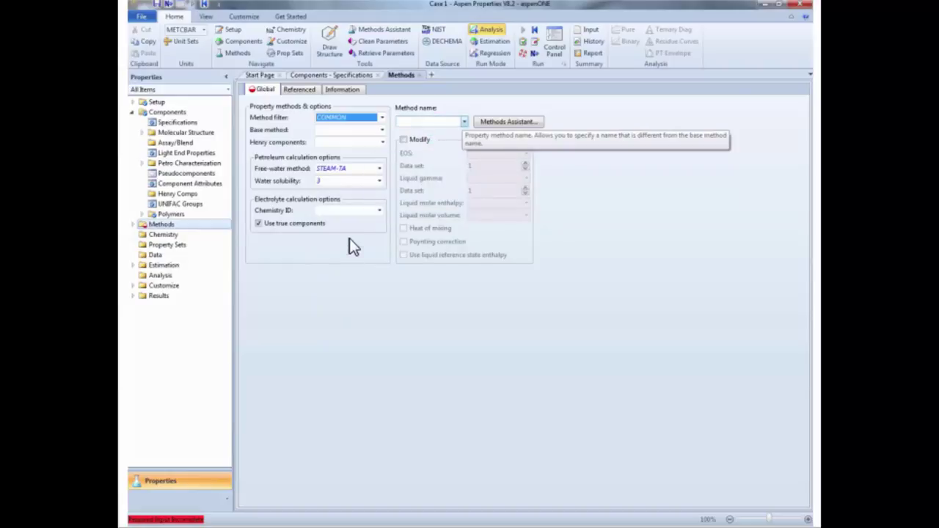
click(462, 122)
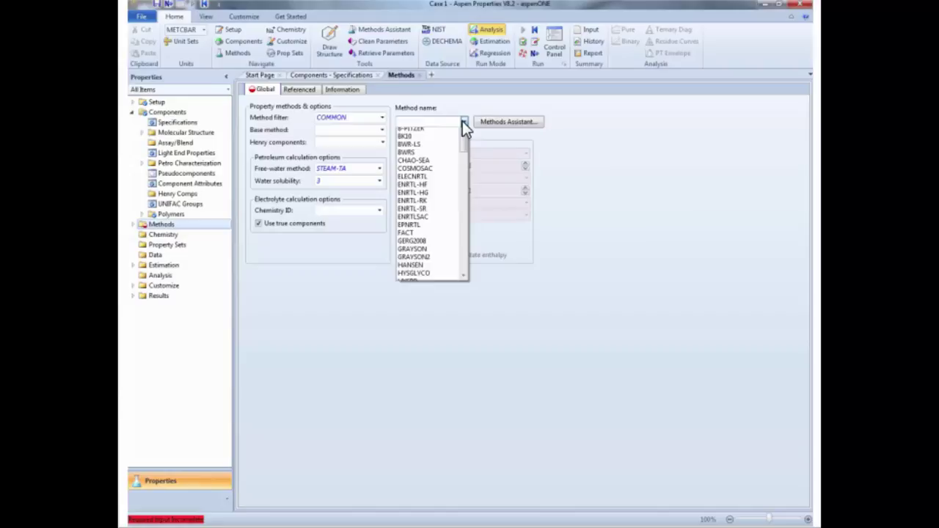
click(465, 296)
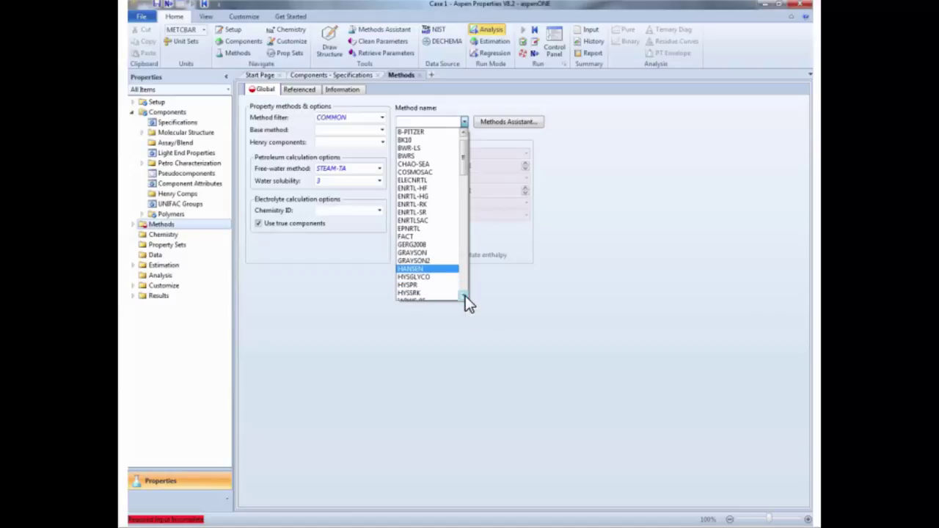
click(465, 296)
click(465, 296)
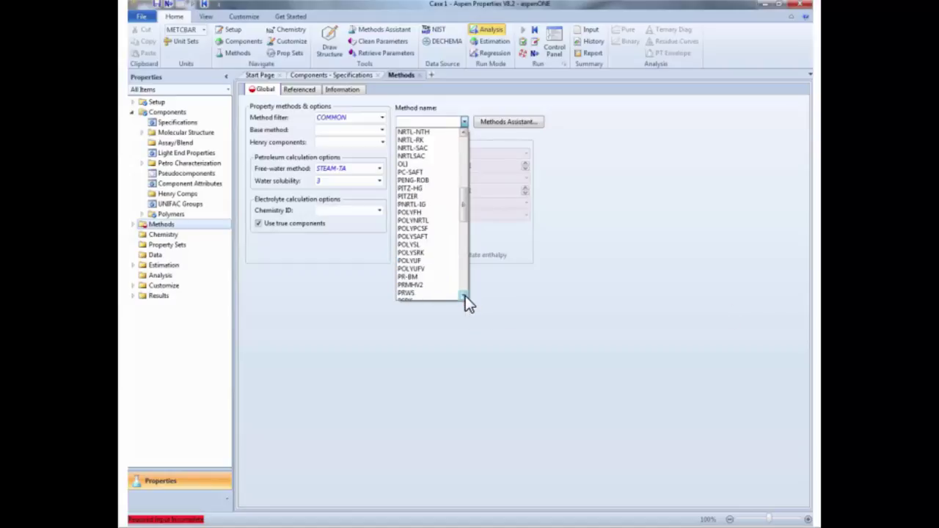
click(465, 295)
click(442, 276)
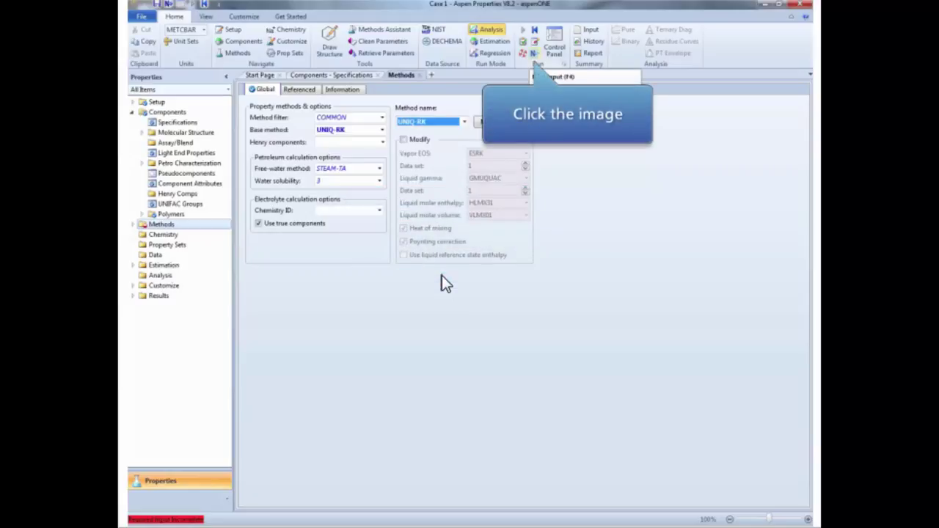
Review the water–isopropyl alcohol UNIQ binary parameters, then run the property setup.
click(534, 57)
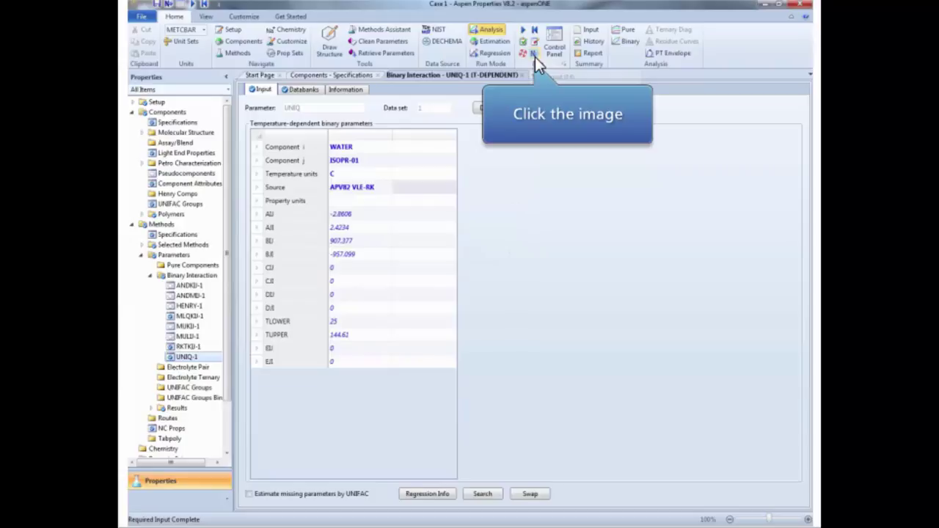
click(535, 57)
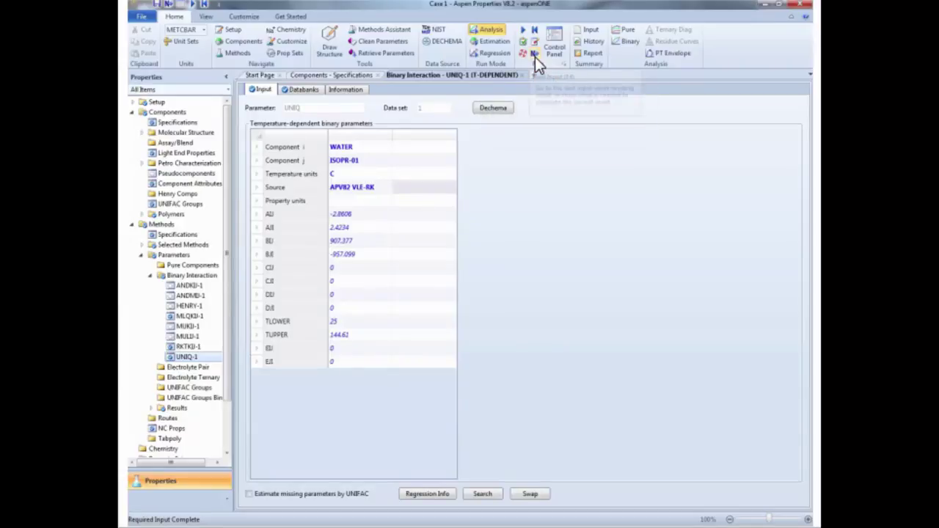
click(535, 55)
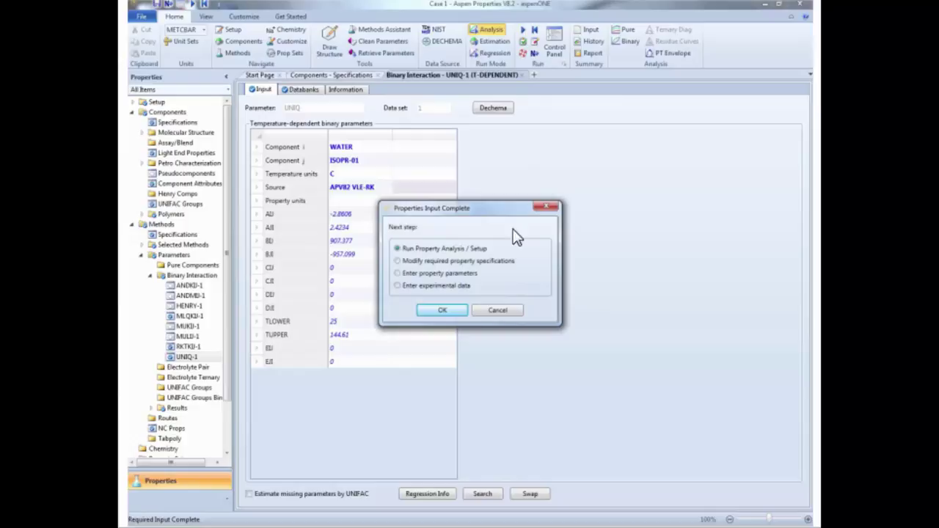
click(452, 311)
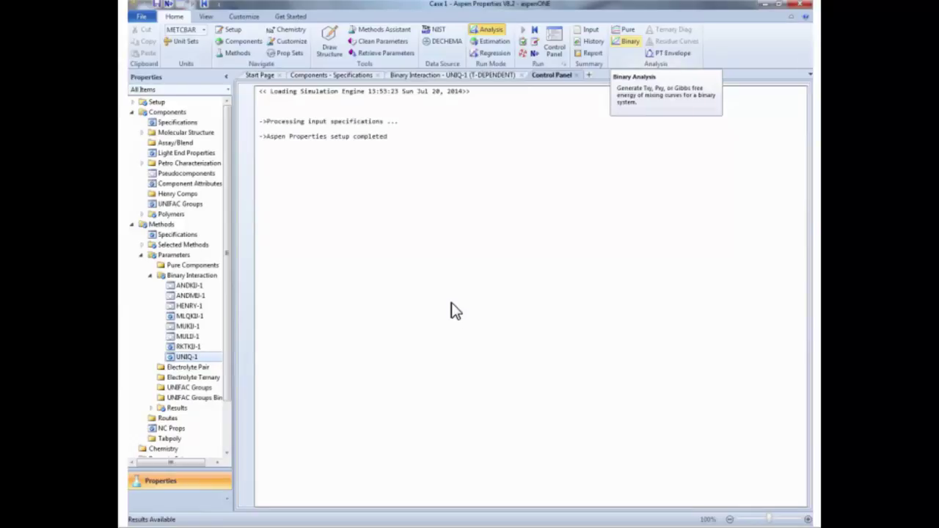
Create a Txy binary analysis varying ISOPR-01 with Vapor-Liquid valid phases.
click(613, 42)
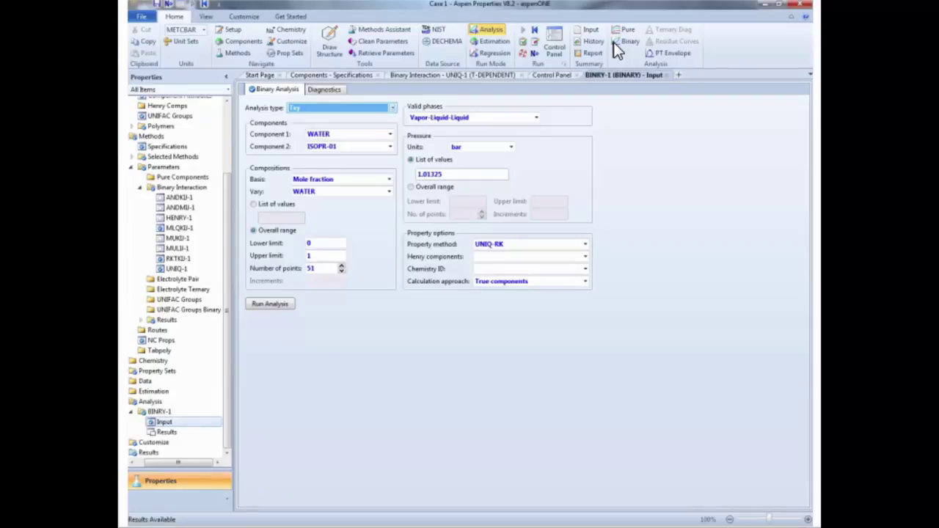
click(393, 108)
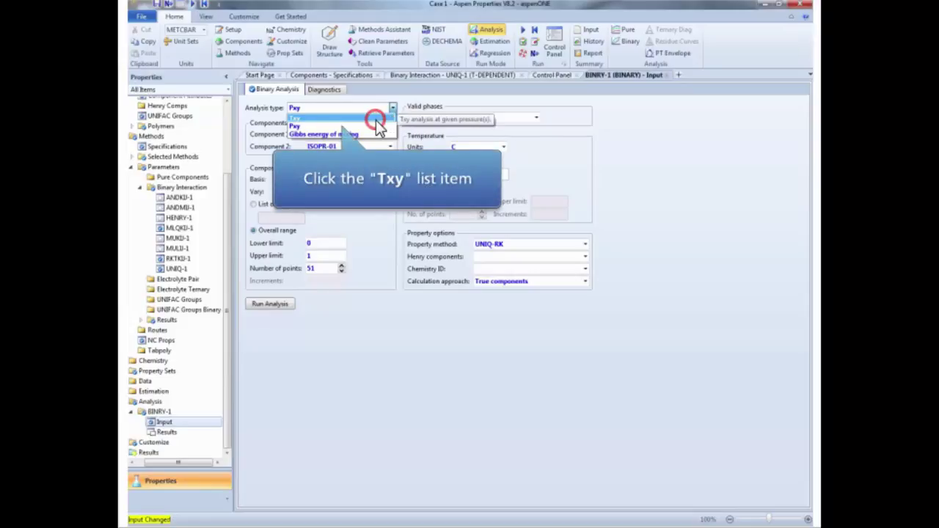
click(375, 119)
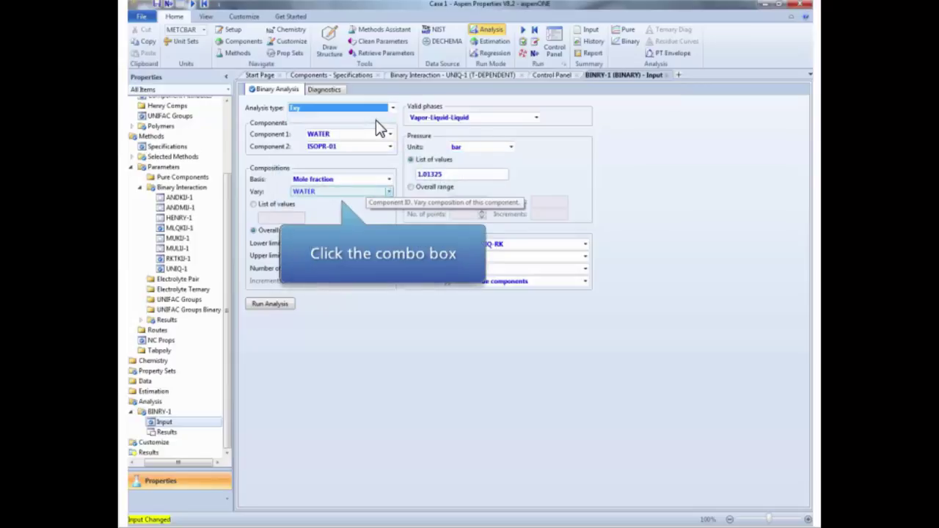
click(388, 193)
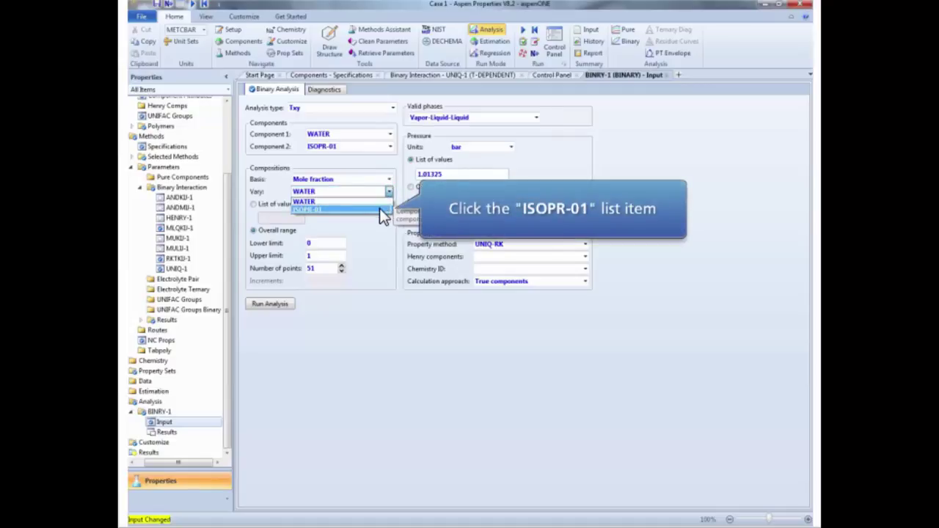
click(374, 209)
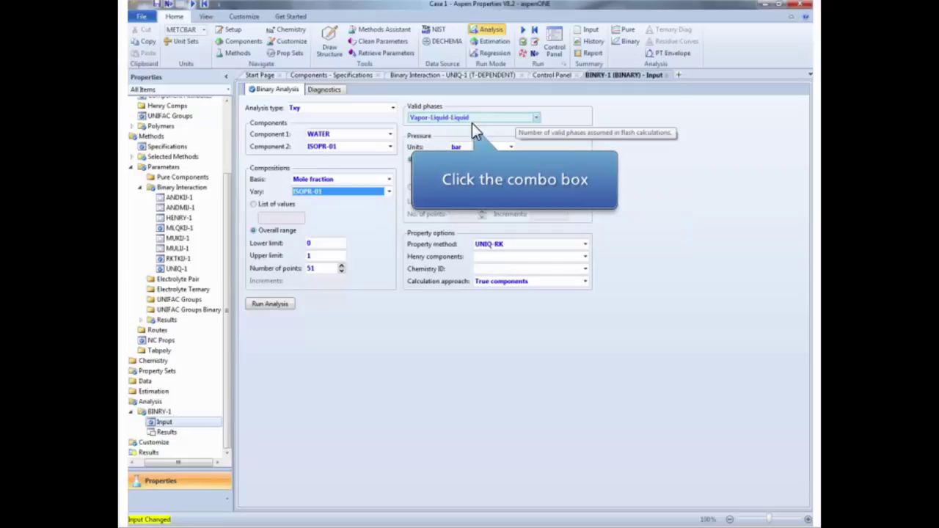
click(535, 119)
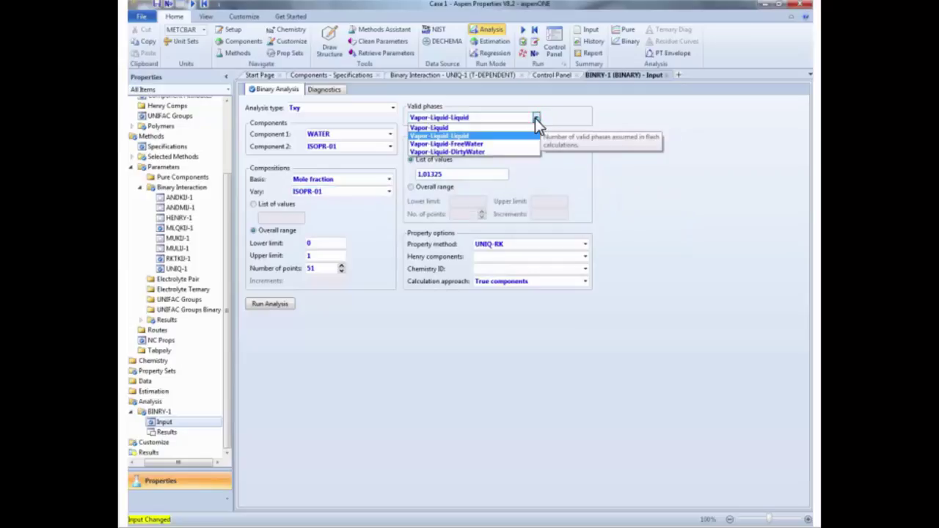
click(519, 127)
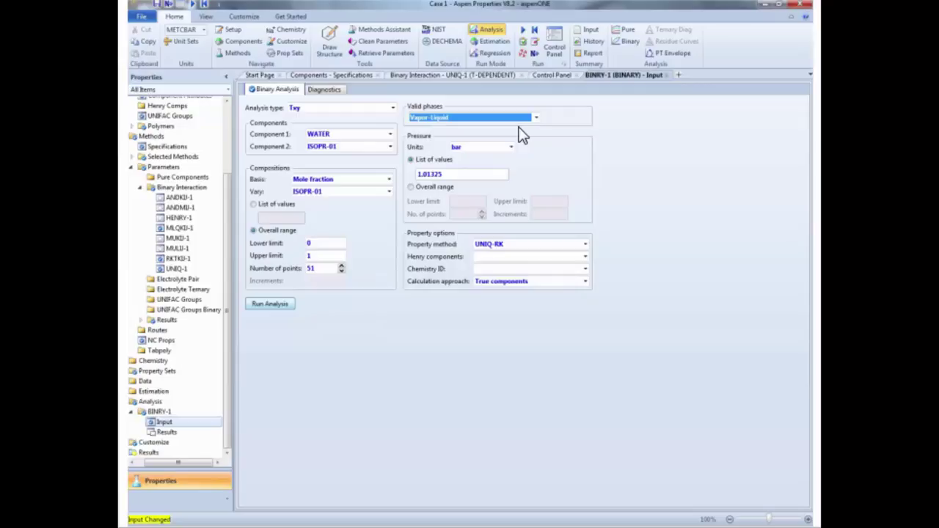
Run the Txy analysis and display the BINRY-1 results table.
click(275, 304)
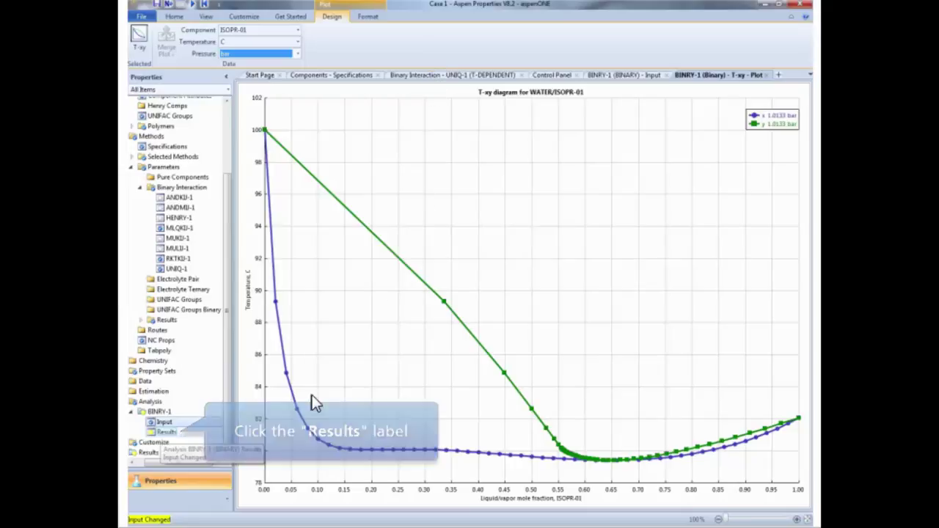
click(164, 432)
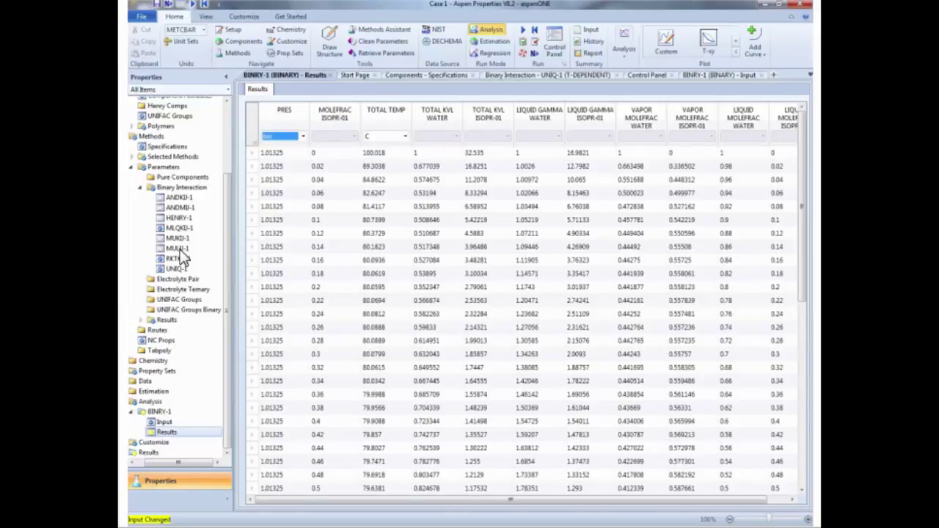
click(253, 132)
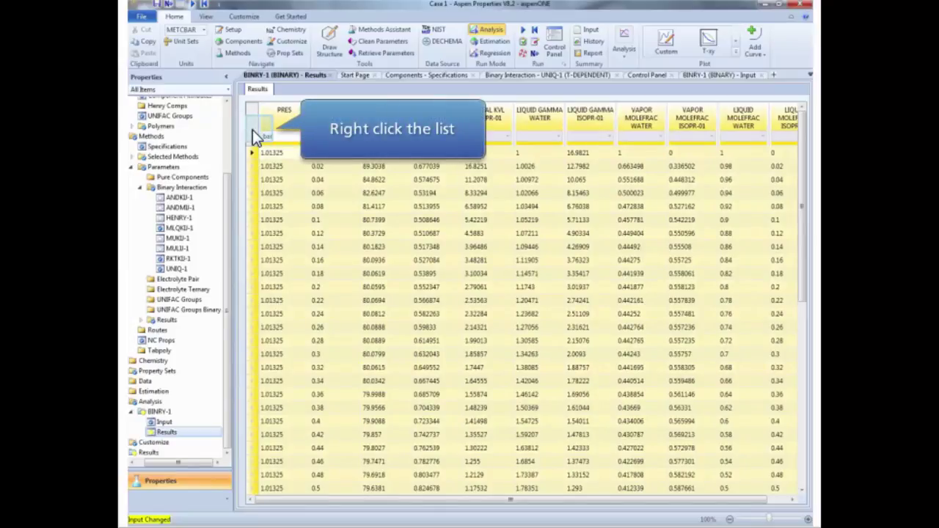
right_click(253, 135)
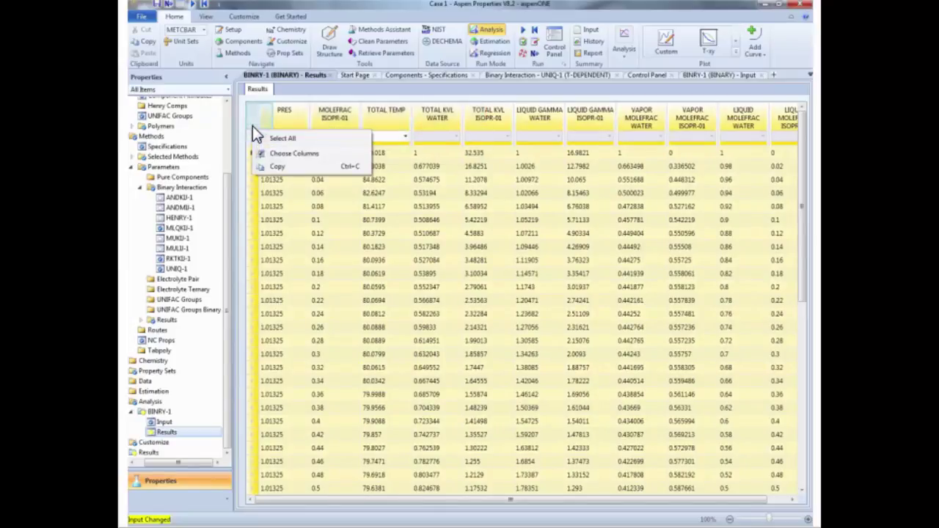
click(255, 116)
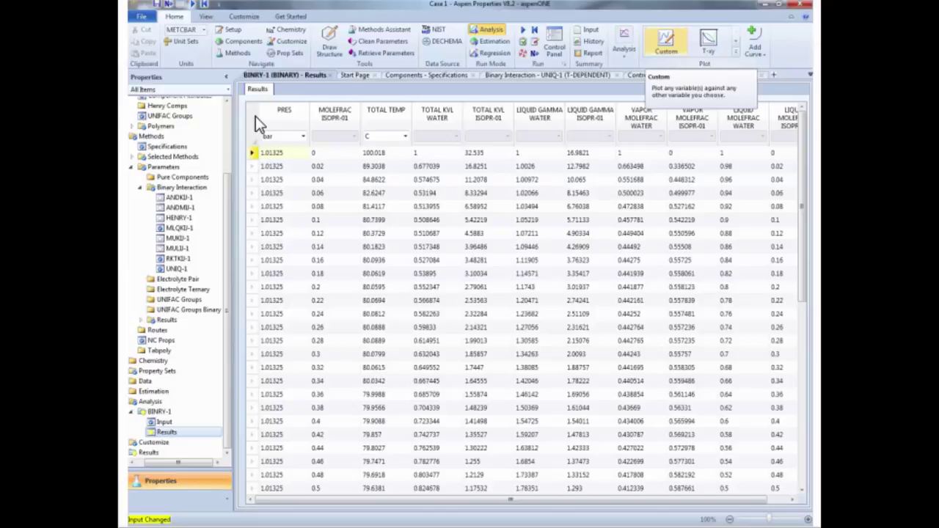
Build a custom plot: LIQUID MOLEFRAC ISOPR-01 on X, VAPOR MOLEFRAC ISOPR-01 as curve.
click(664, 44)
click(346, 95)
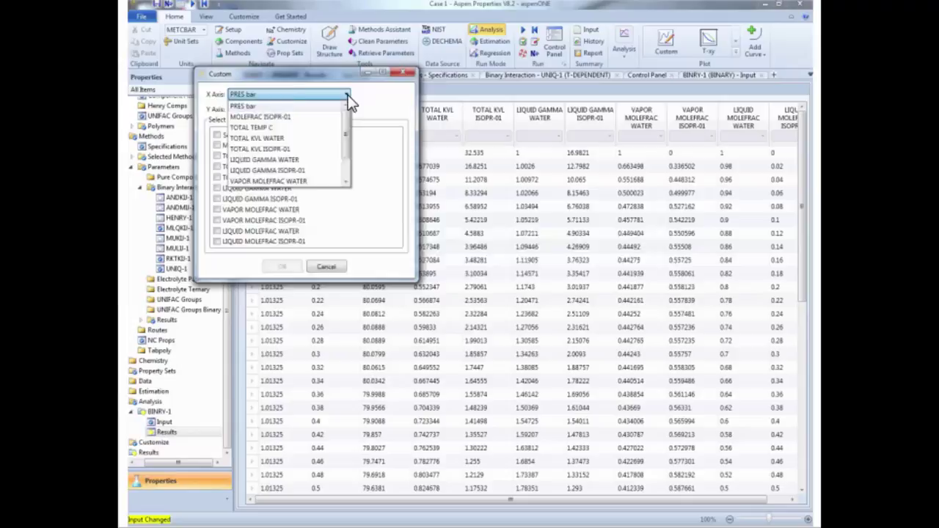
scroll(312, 168, down, 1)
click(312, 181)
click(270, 231)
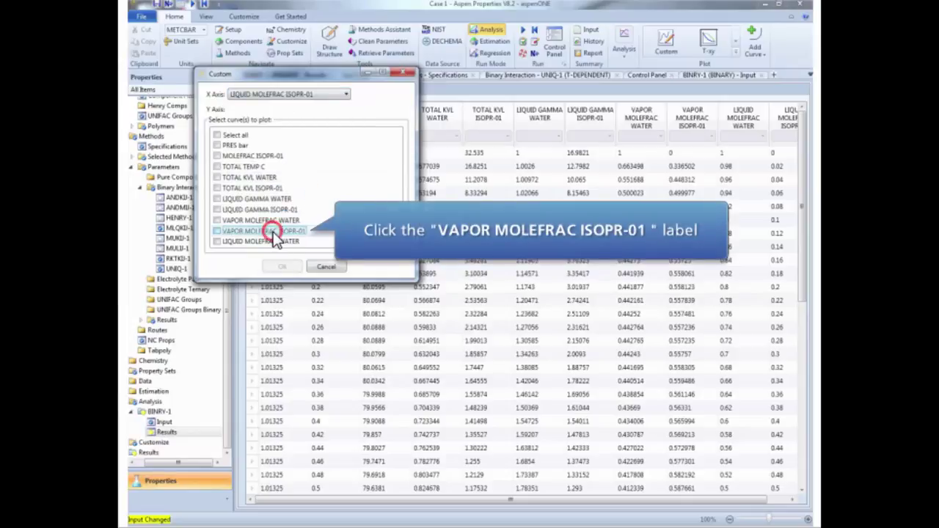
click(282, 267)
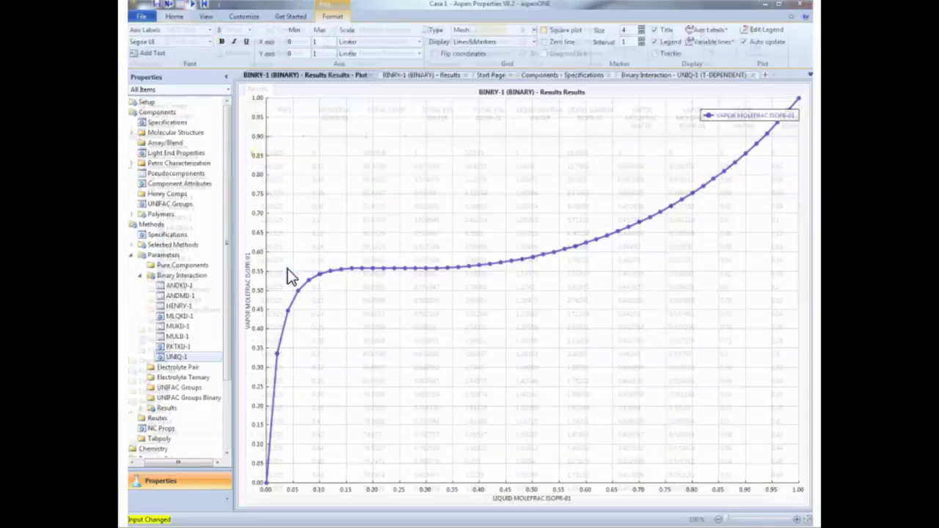